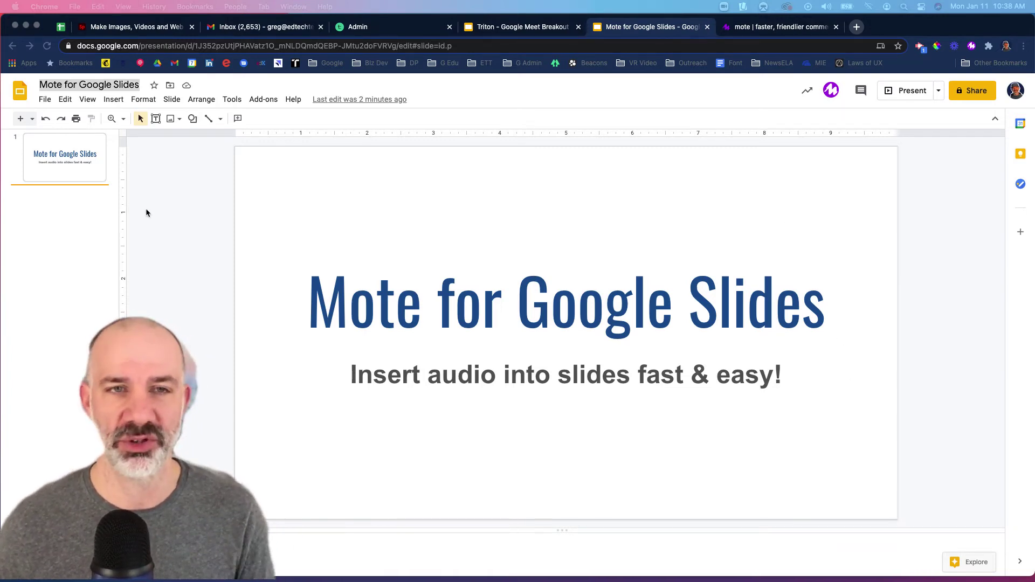
Insert a blank slide as slide 2, right after the title slide
key("super+Tab")
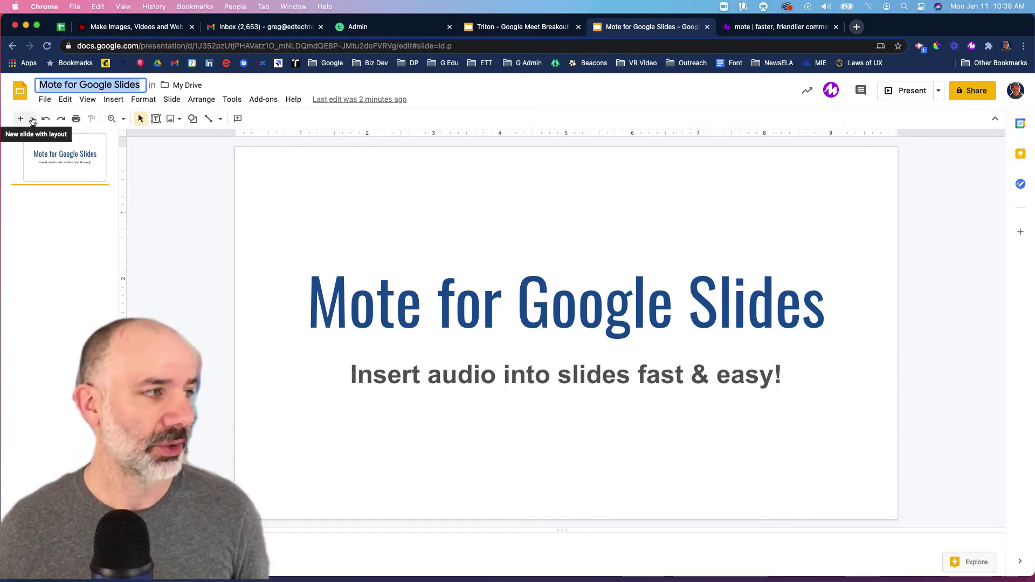
left_click(32, 120)
left_click(115, 320)
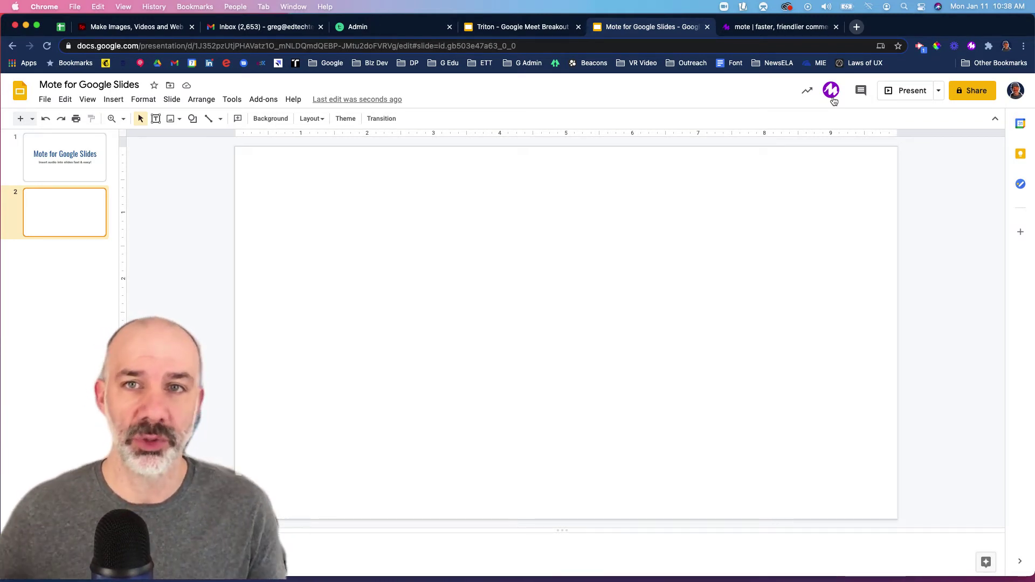
Record a 25-second voice message with Mote and insert it into slide 2
left_click(831, 92)
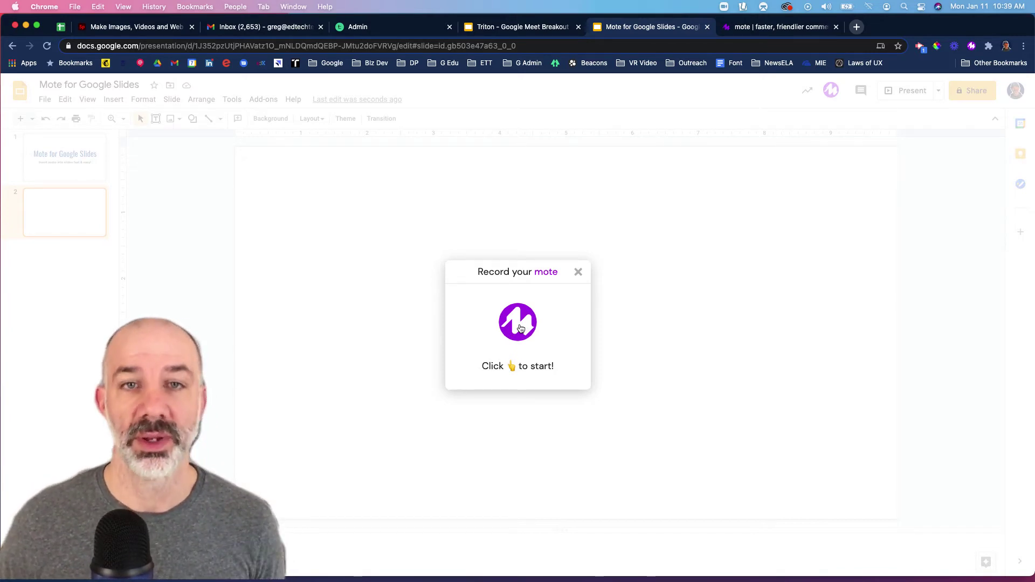
left_click(519, 324)
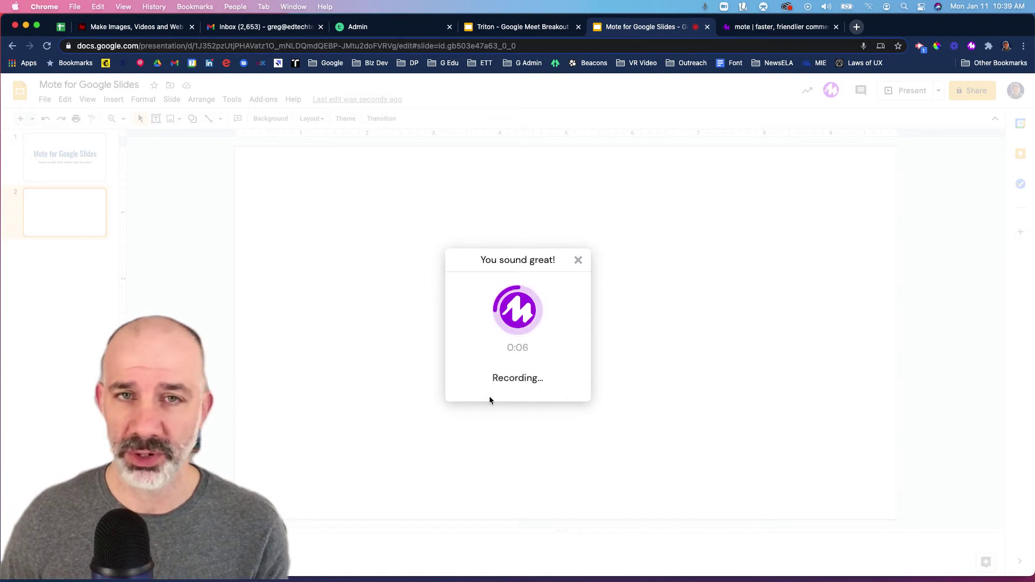
left_click(518, 320)
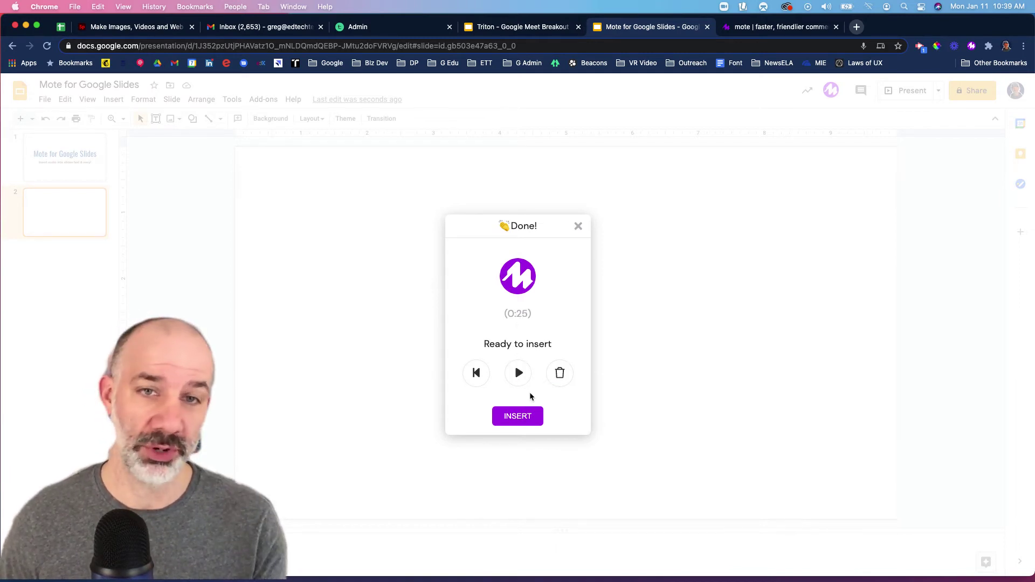
left_click(518, 417)
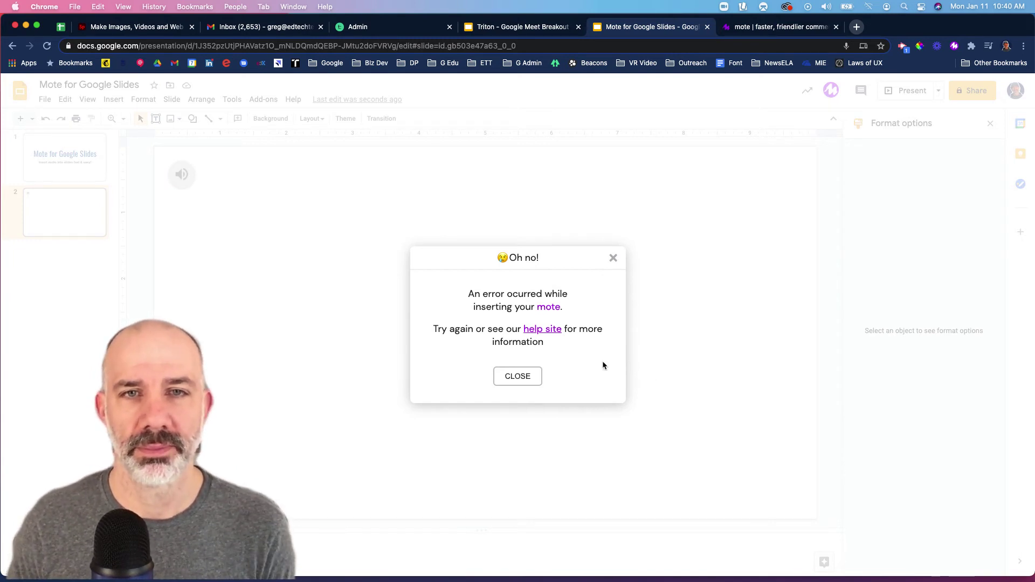
Close the 'Oh no!' insertion error and select the inserted audio clip
left_click(531, 380)
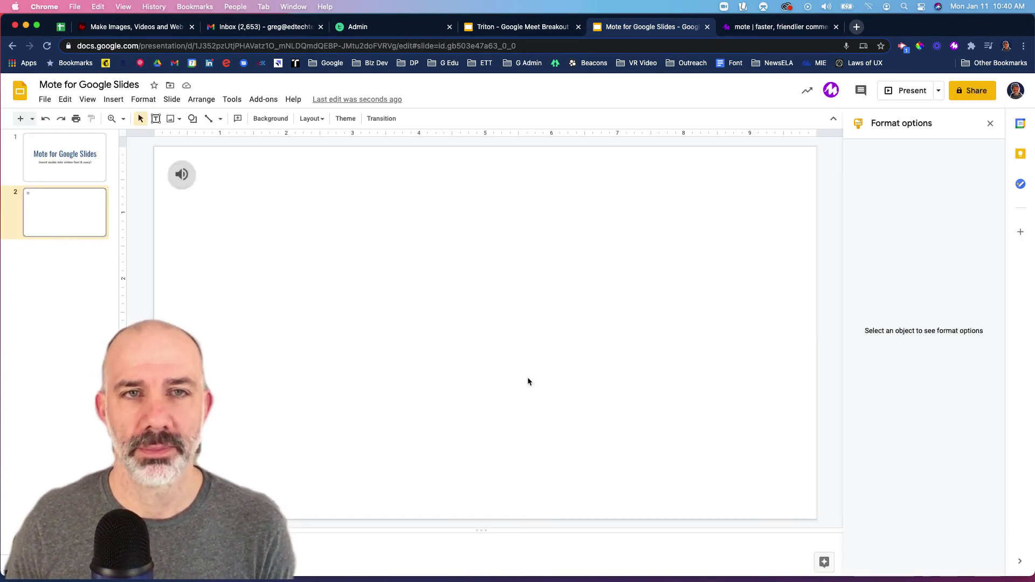
left_click(182, 174)
Play back the inserted clip, then drag its speaker icon to the slide centre
left_click(185, 238)
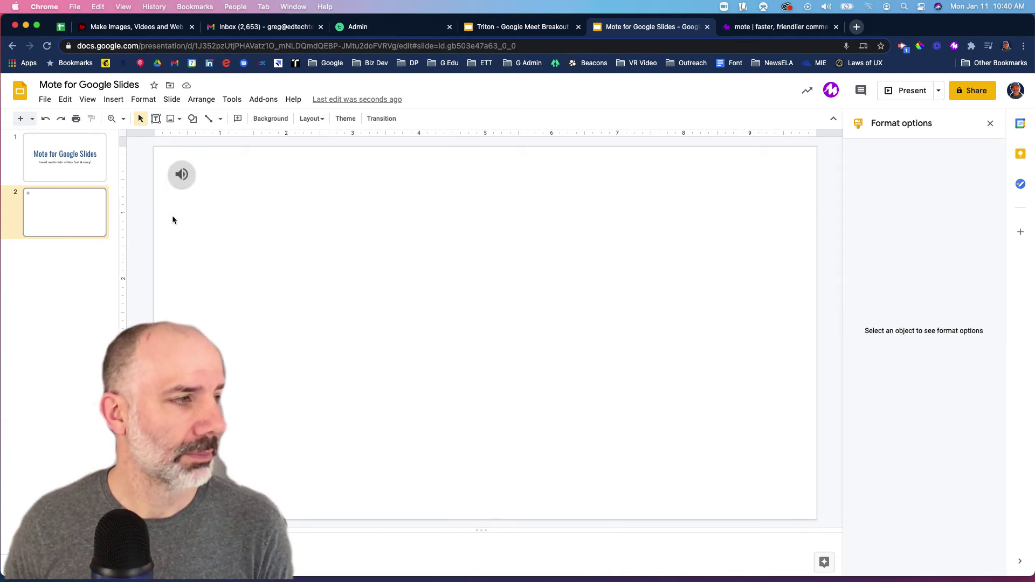
left_click(178, 212)
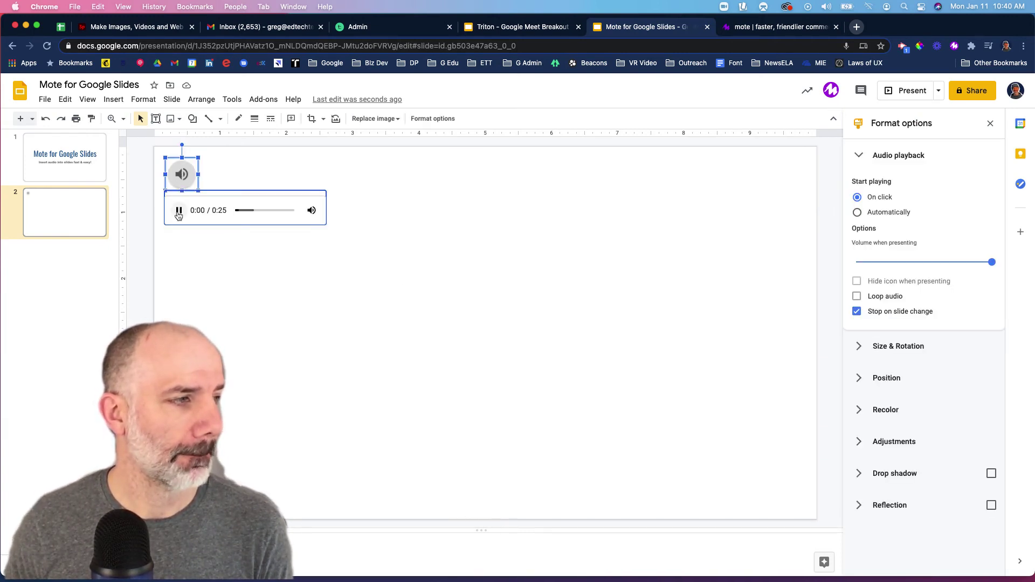
left_click(295, 158)
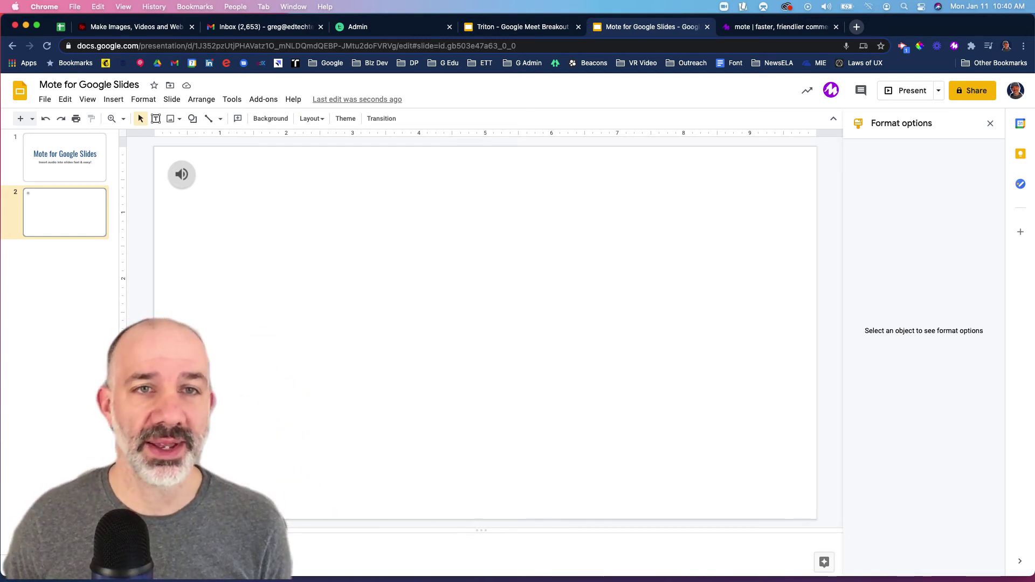
left_click(181, 175)
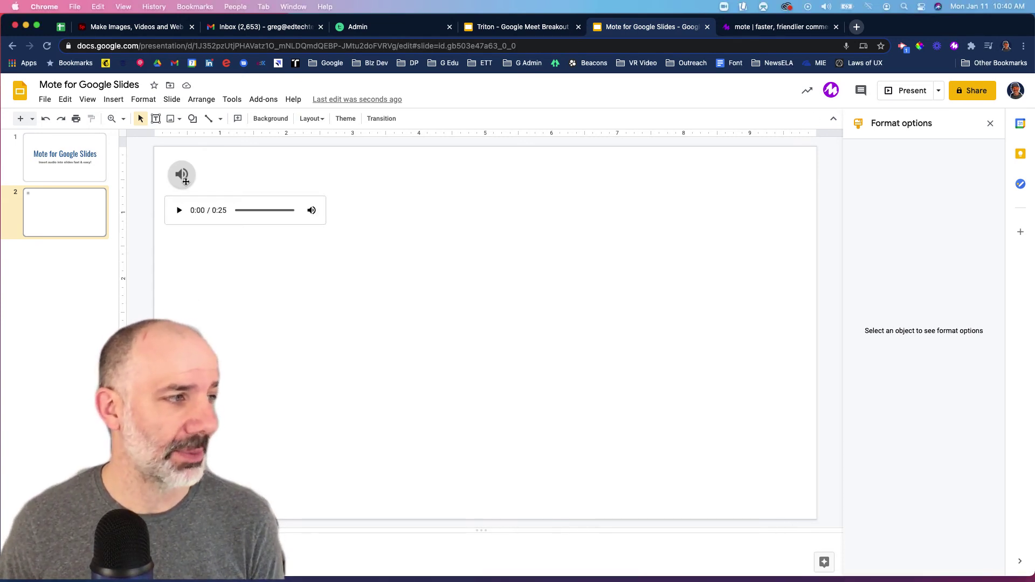
left_click_drag(182, 175, 522, 308)
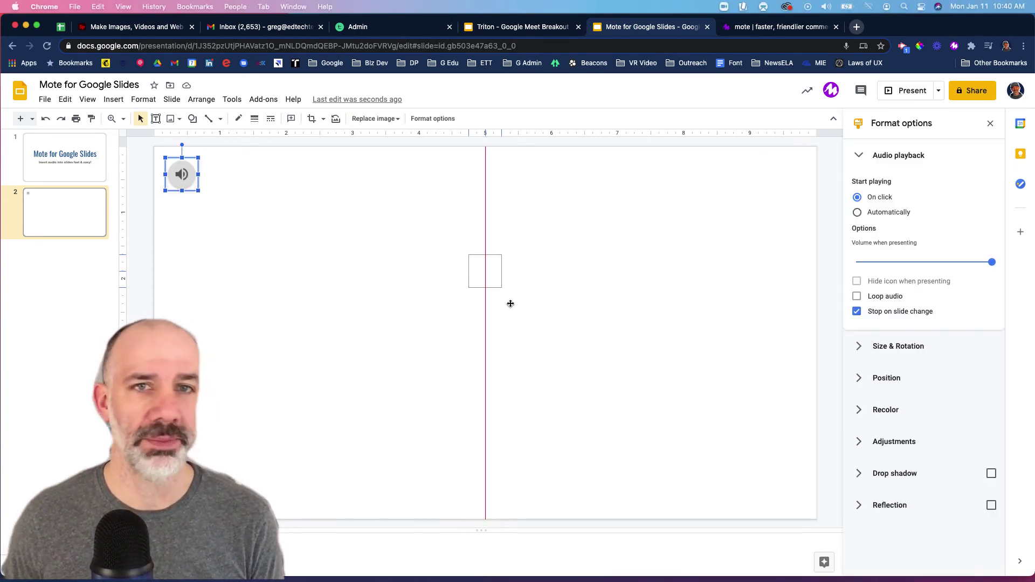
Enlarge the speaker icon, test-play the clip, and close the audio format options
left_click_drag(539, 296, 618, 215)
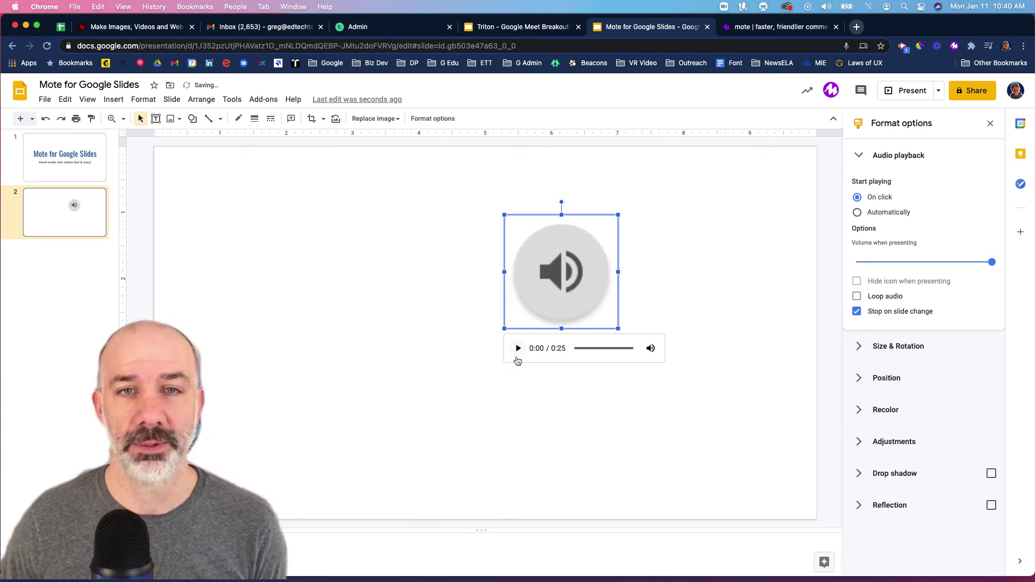
left_click(519, 350)
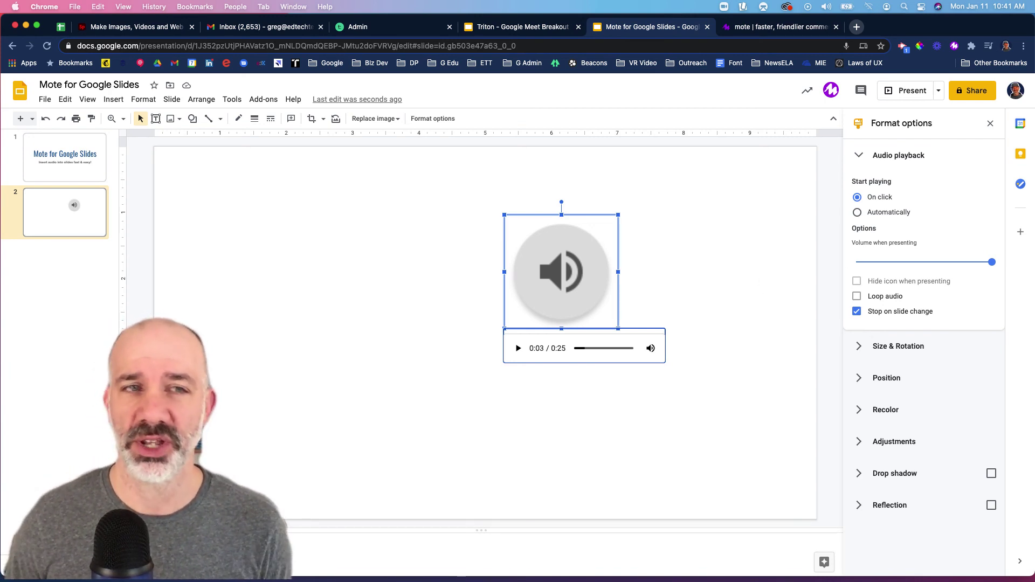
left_click(991, 123)
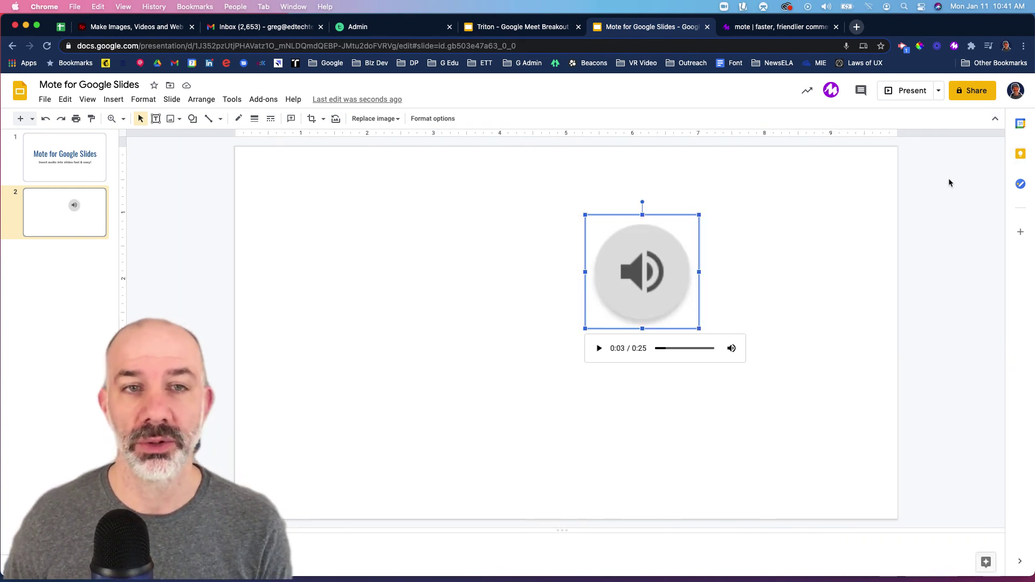